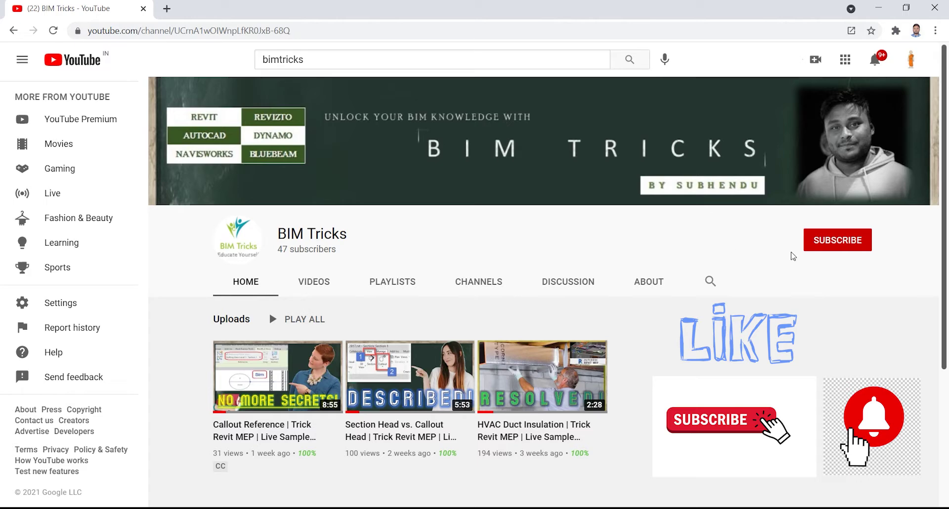
Step: Subscribe to the BIM Tricks channel with notifications set to All
left_click(835, 247)
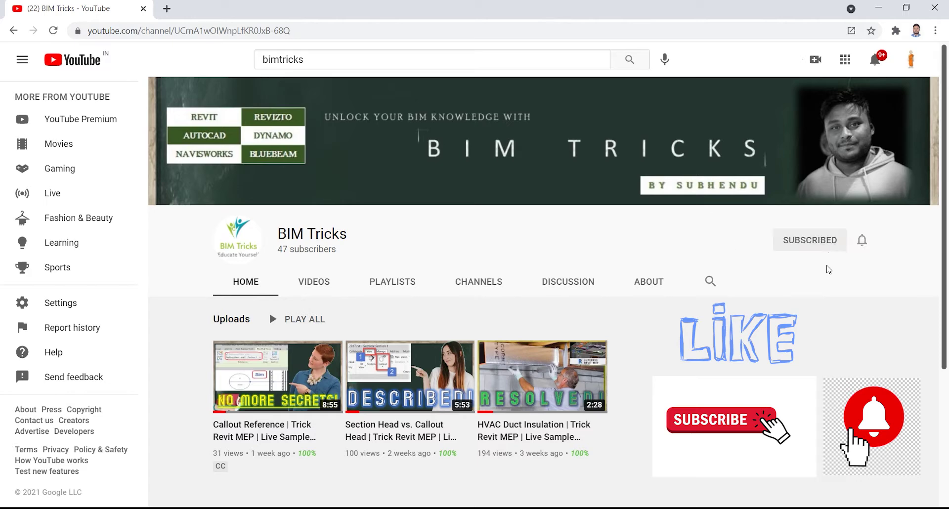
left_click(863, 242)
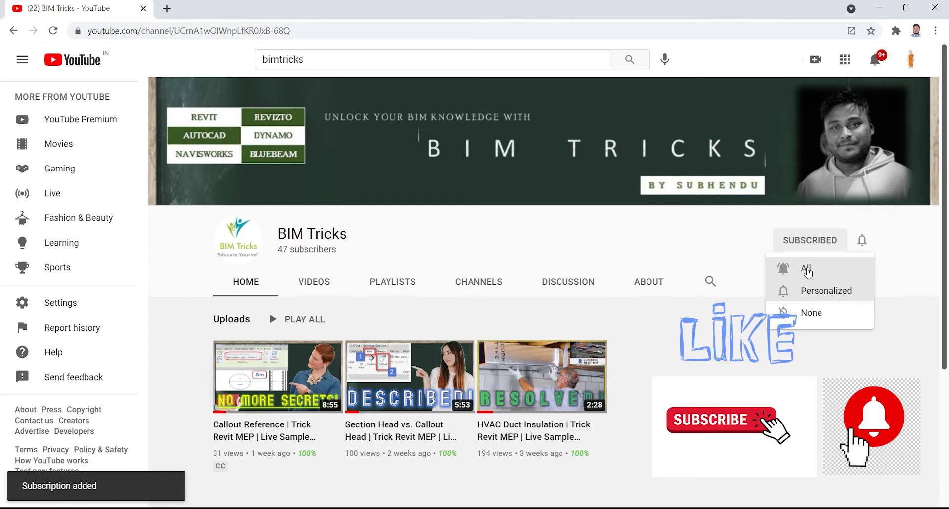
left_click(807, 270)
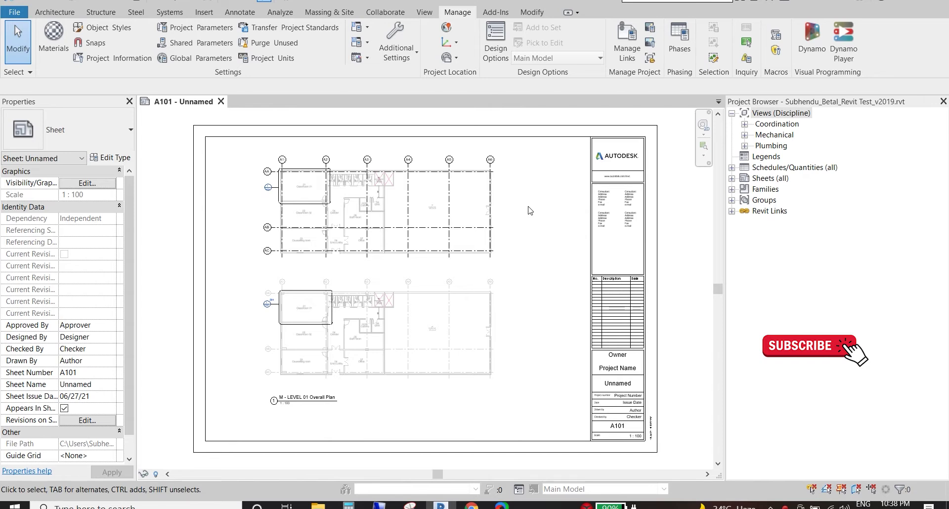
Step: In the activated plan viewport, use VG to uncheck Halftone for the linked Test- AR_2019.rvt model
scroll(413, 188, "up", 1)
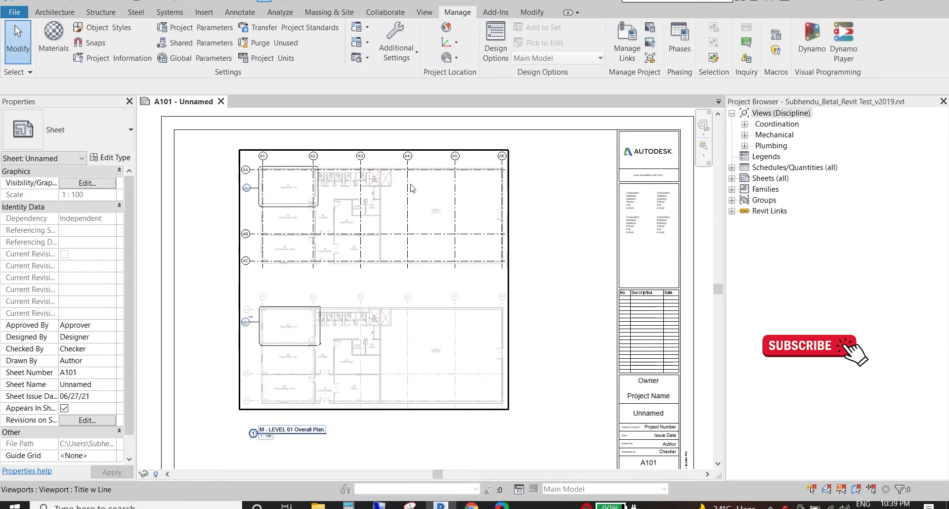
scroll(412, 188, "up", 2)
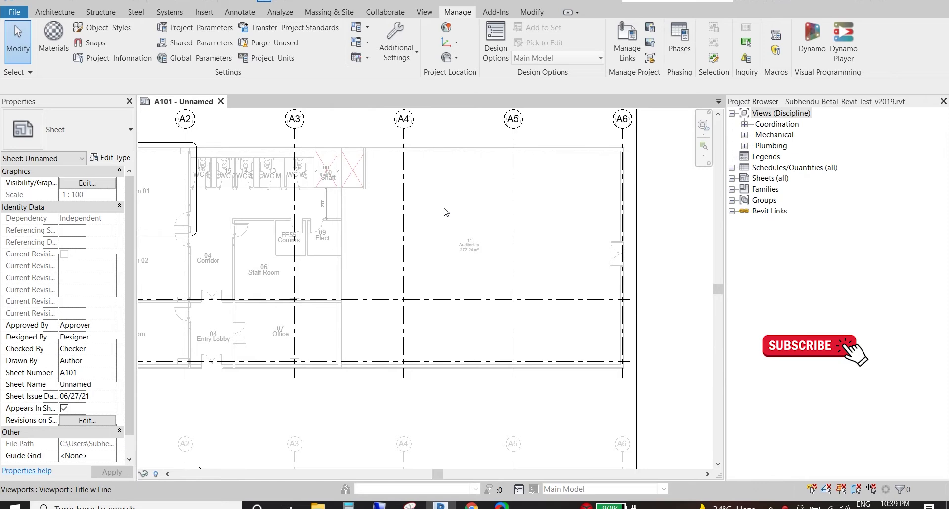
double_click(491, 201)
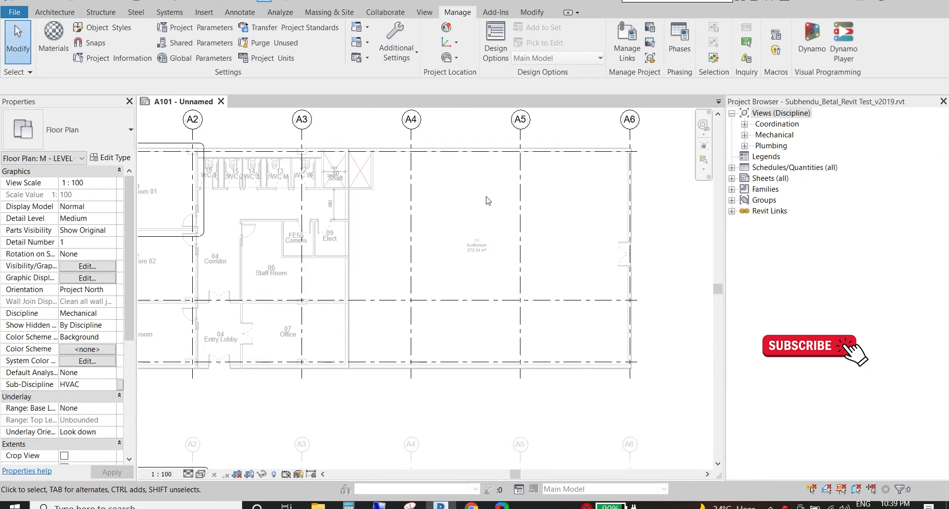
key("v")
key("g")
left_click(589, 64)
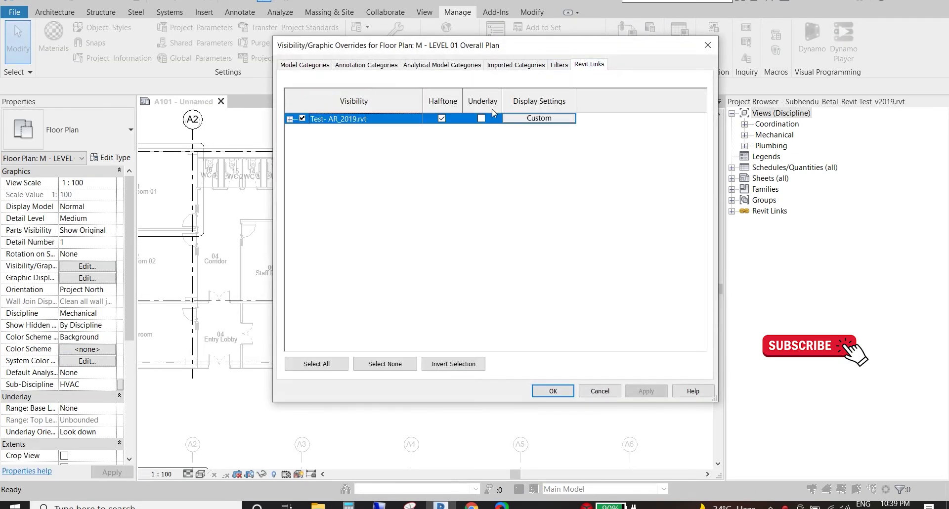
left_click(442, 118)
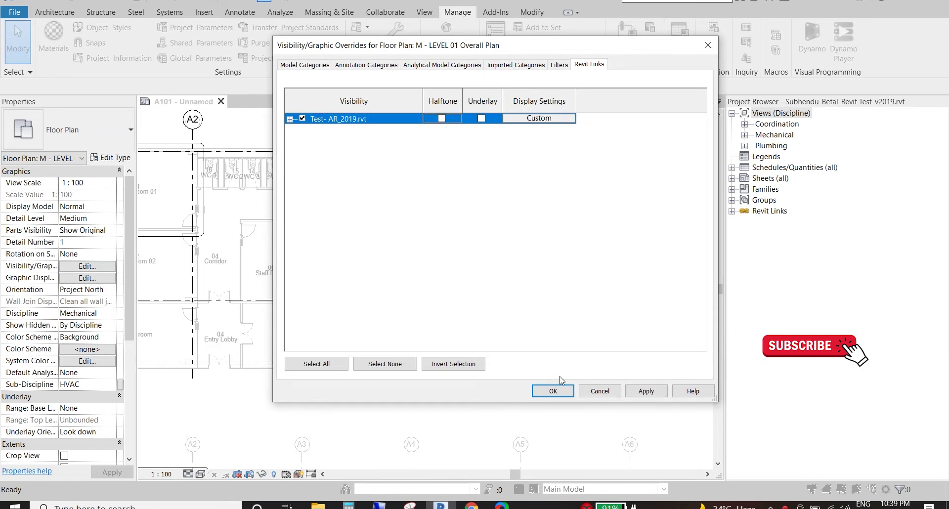
left_click(551, 390)
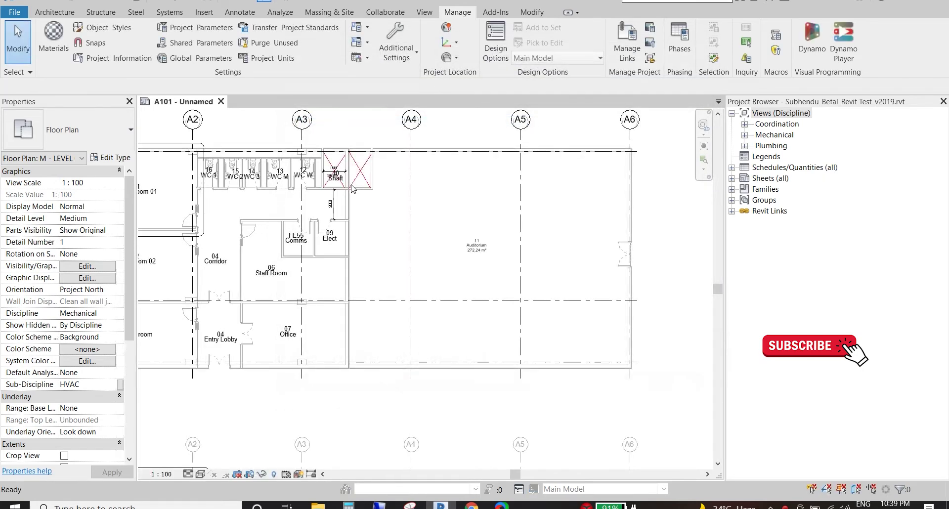
scroll(352, 188, "down", 1)
scroll(430, 235, "up", 3)
scroll(296, 252, "down", 2)
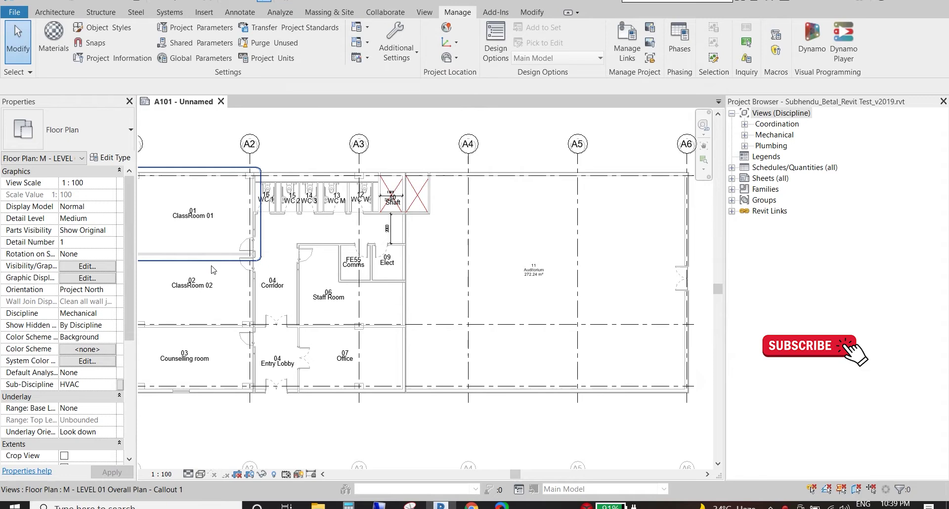
scroll(400, 264, "down", 1)
scroll(386, 266, "down", 2)
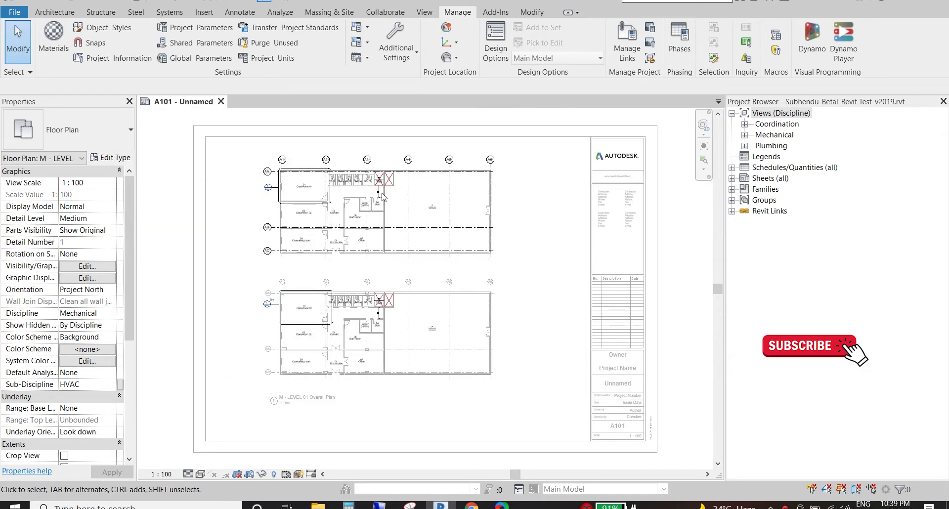
scroll(383, 196, "up", 2)
scroll(423, 190, "up", 2)
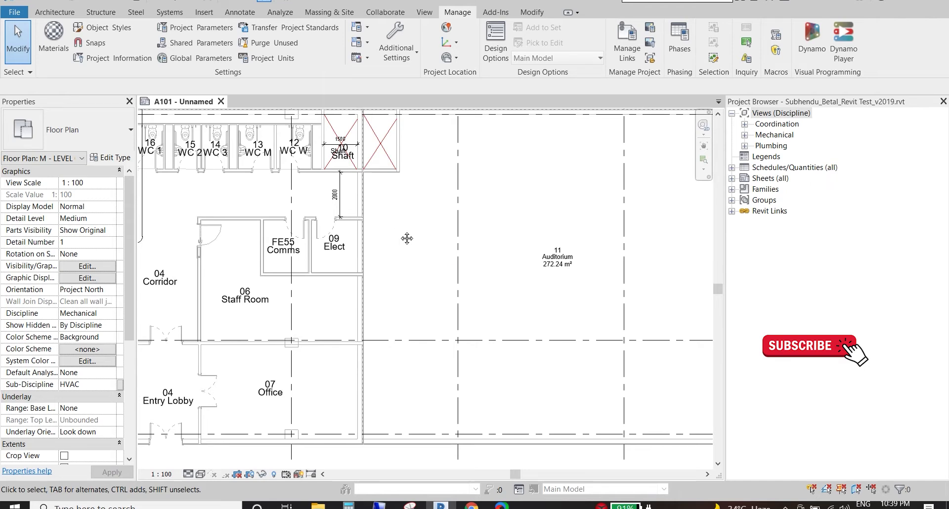
scroll(407, 238, "down", 5)
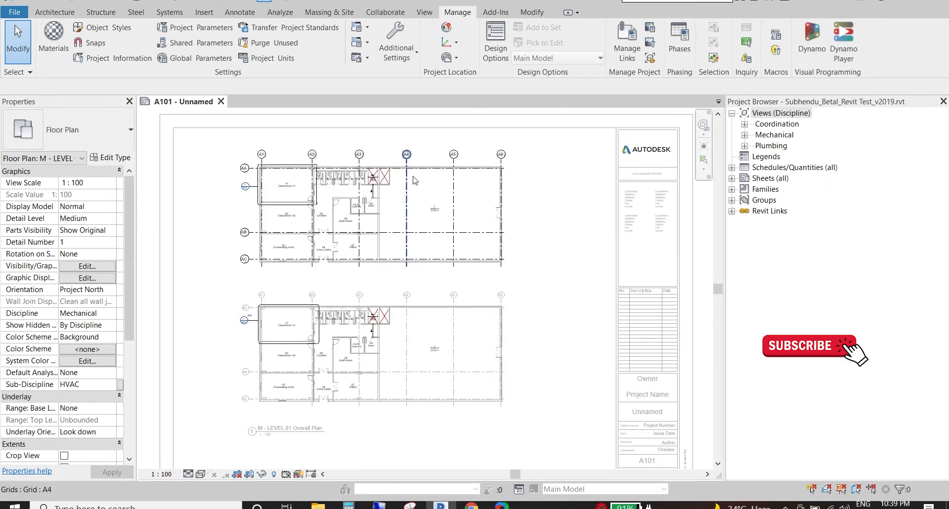
scroll(420, 200, "up", 4)
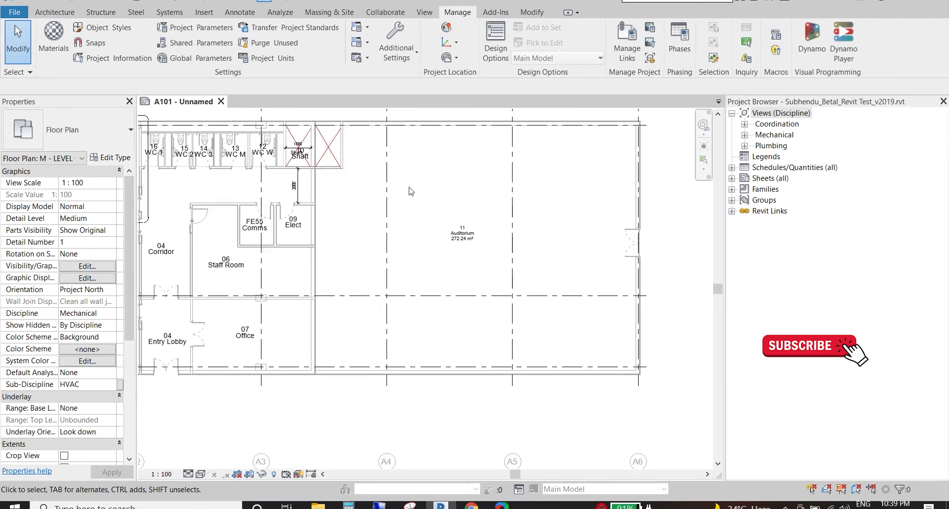
left_click(403, 13)
left_click(452, 13)
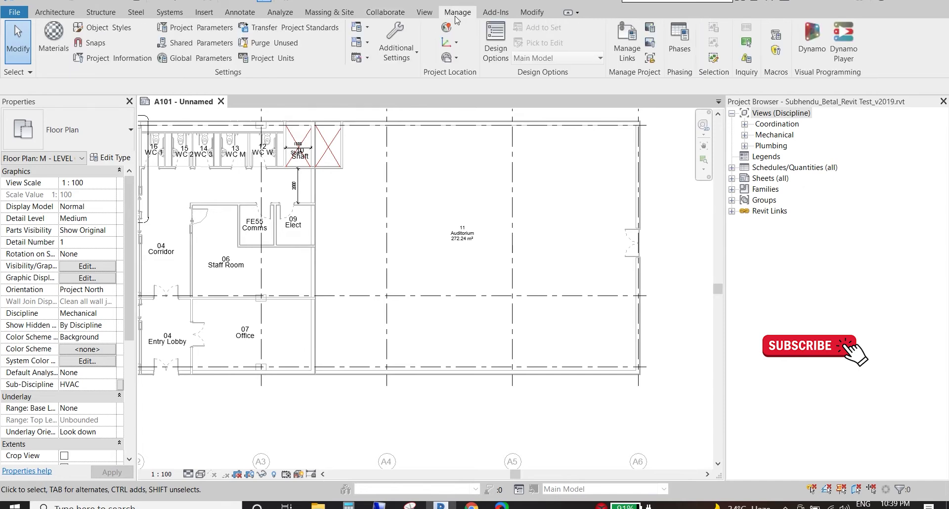
Step: Change Halftone Brightness in the Halftone/Underlay settings from 50 to 80
left_click(414, 61)
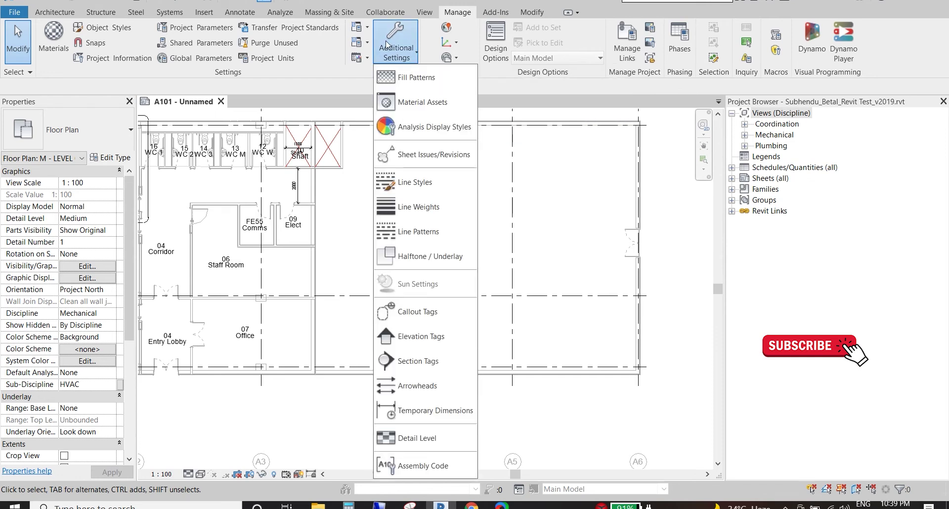
left_click(421, 261)
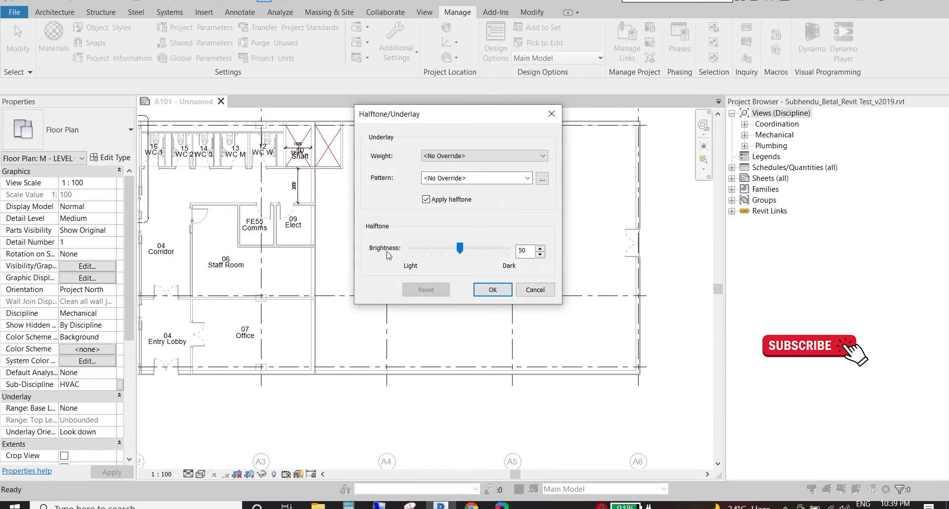
double_click(516, 252)
type("80")
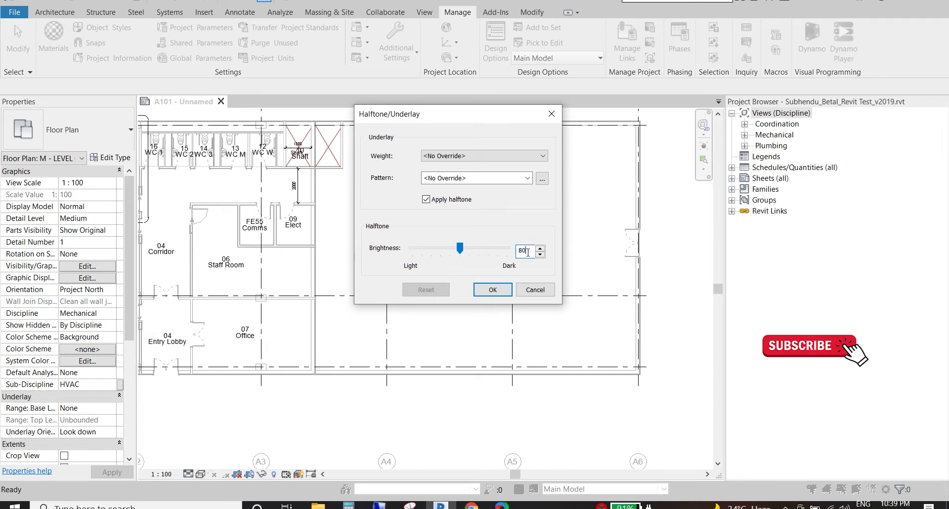
left_click(489, 292)
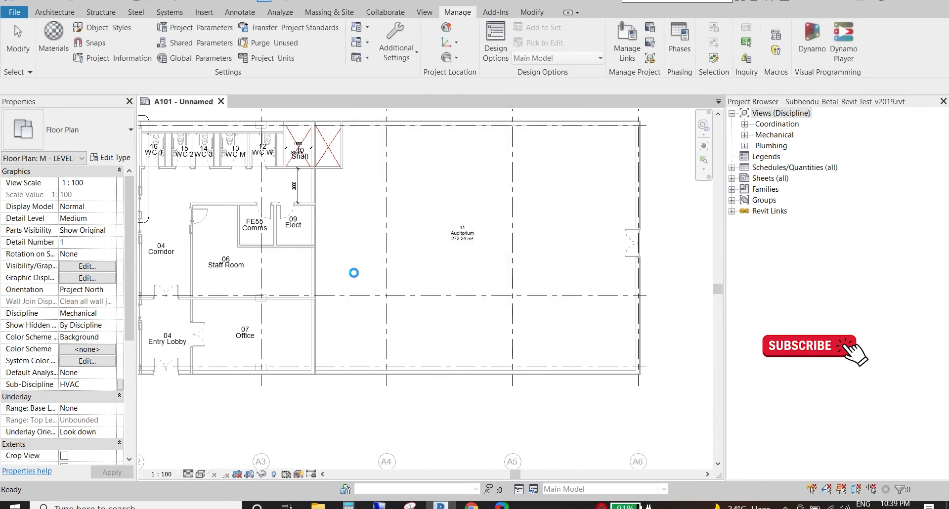
Step: Step back out to sheet A101 and reactivate the floor plan viewport
scroll(330, 270, "down", 4)
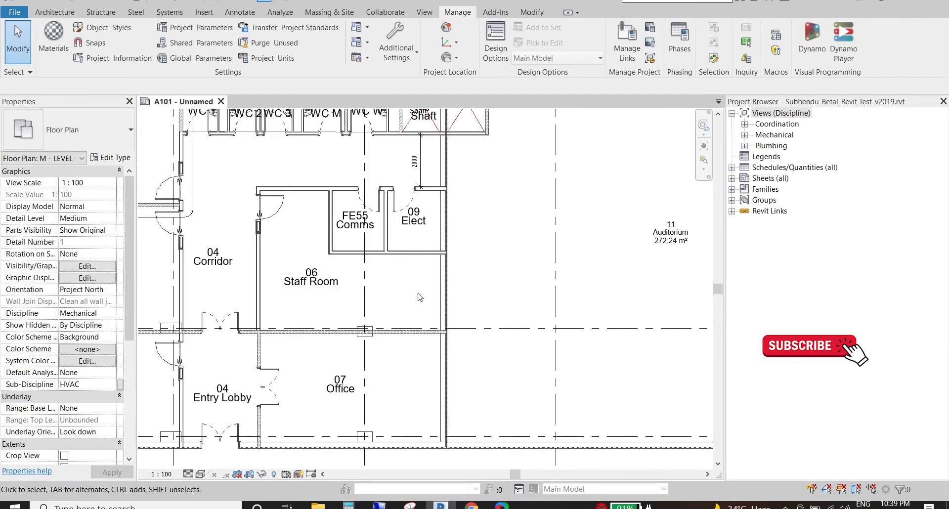
scroll(232, 257, "down", 3)
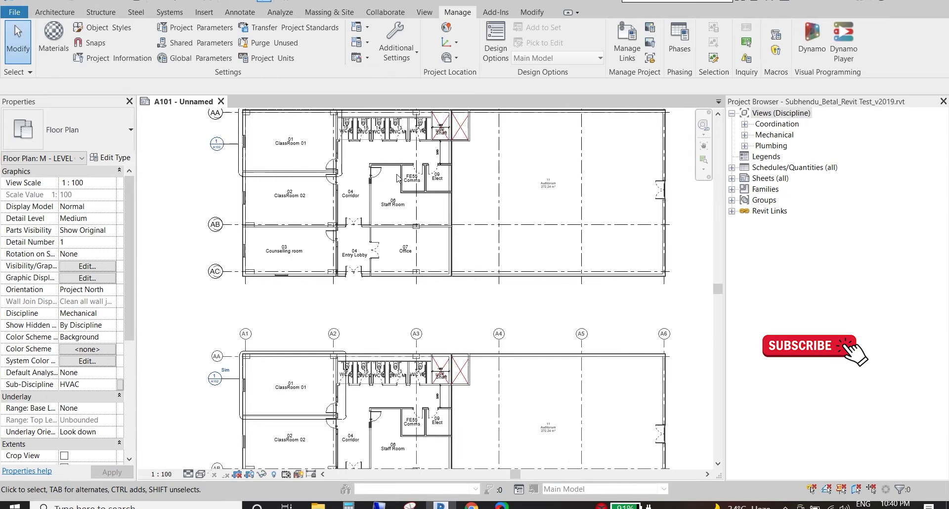
double_click(161, 208)
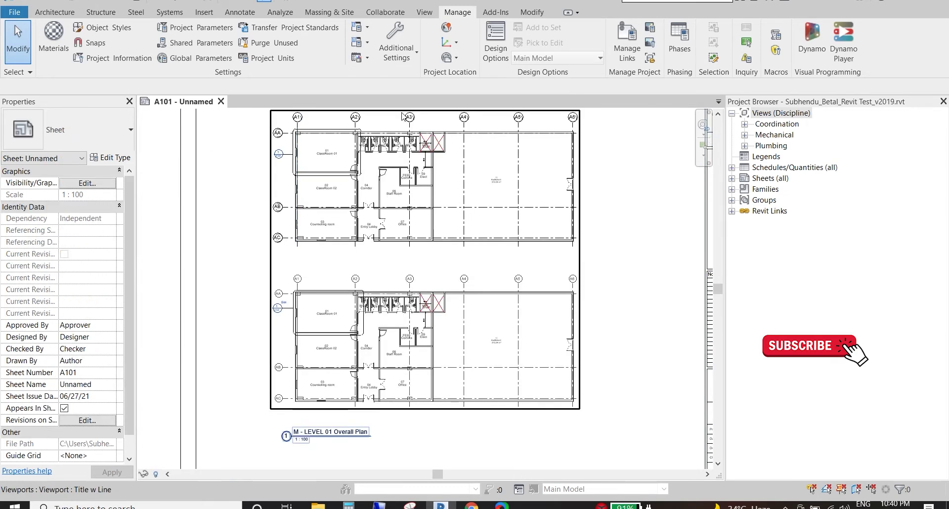
scroll(504, 231, "up", 4)
double_click(504, 231)
Step: Replace the Halftone Brightness value of 80 with 20 and confirm
left_click(396, 51)
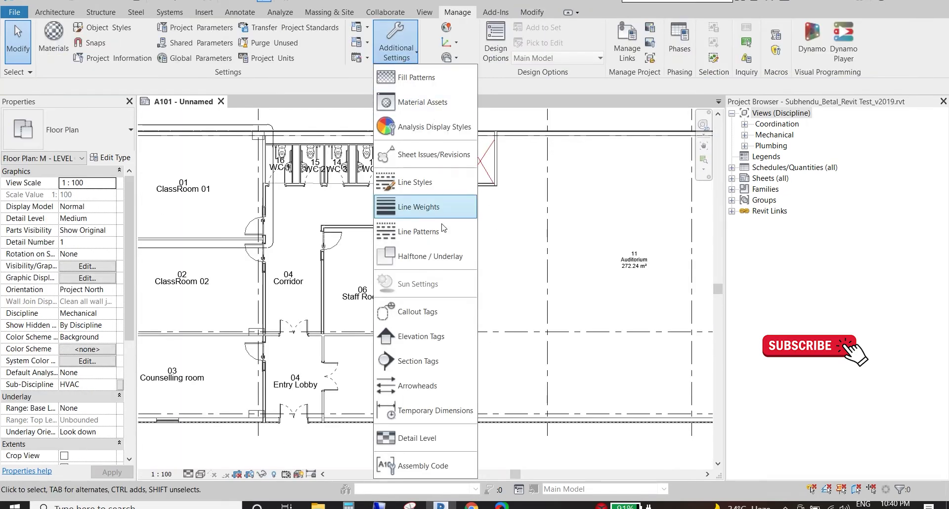
left_click(435, 257)
left_click_drag(528, 251, 518, 252)
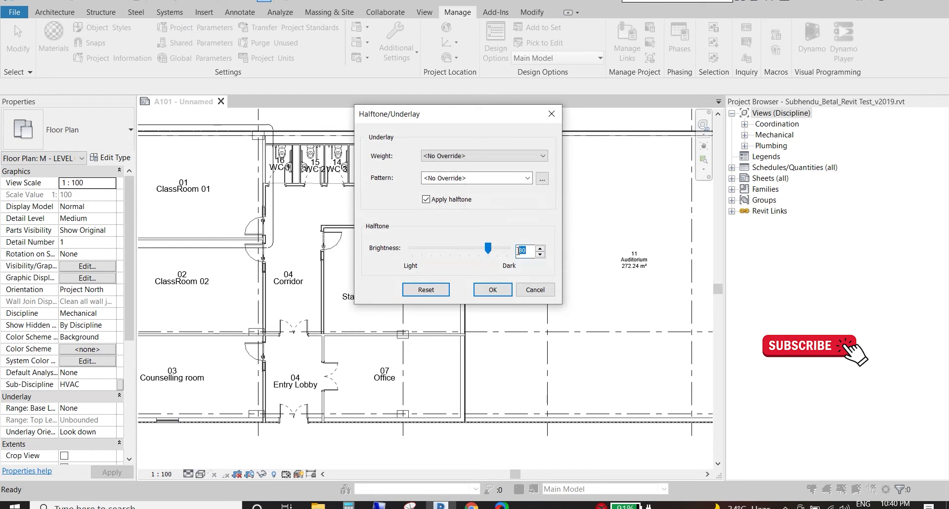
type("20")
left_click(507, 291)
scroll(405, 191, "down", 3)
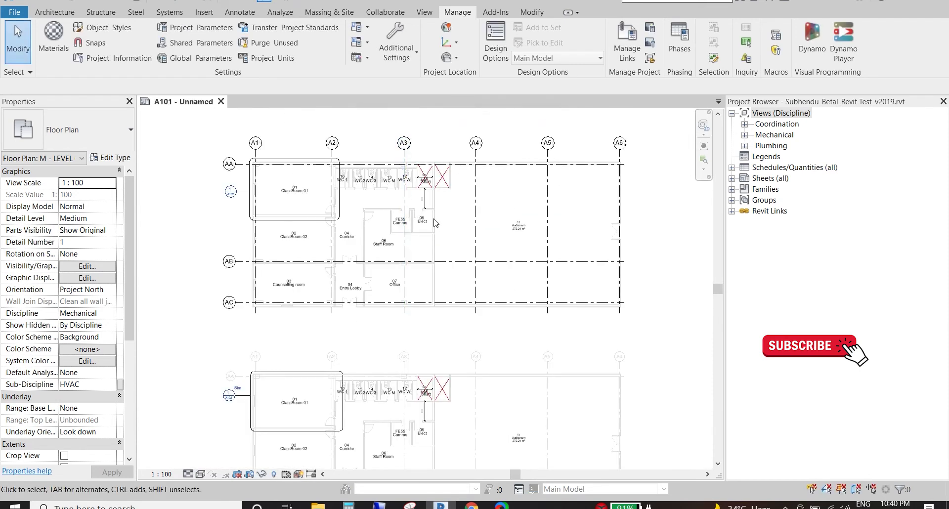
Step: Clear the grid selection and uncheck Apply halftone for underlays in Halftone/Underlay settings
left_click(475, 209)
key("Escape")
scroll(473, 208, "up", 2)
left_click(396, 47)
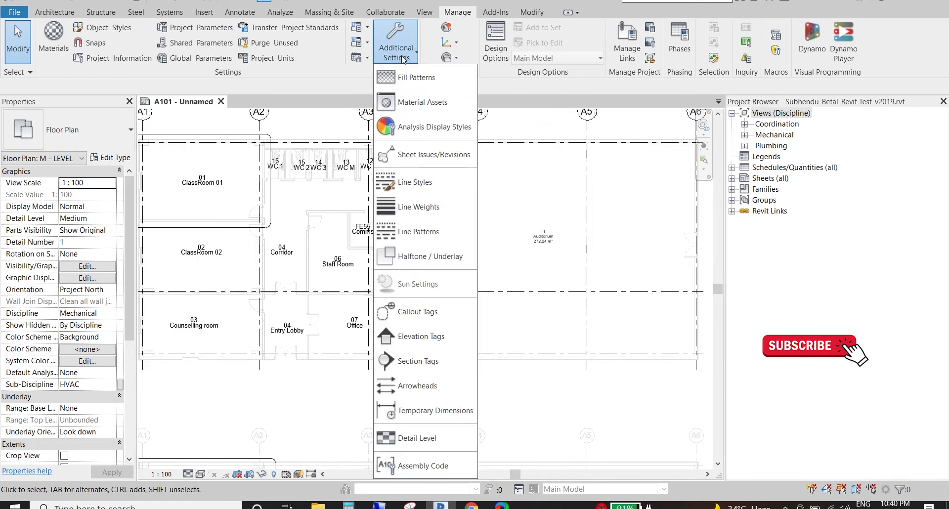
left_click(419, 255)
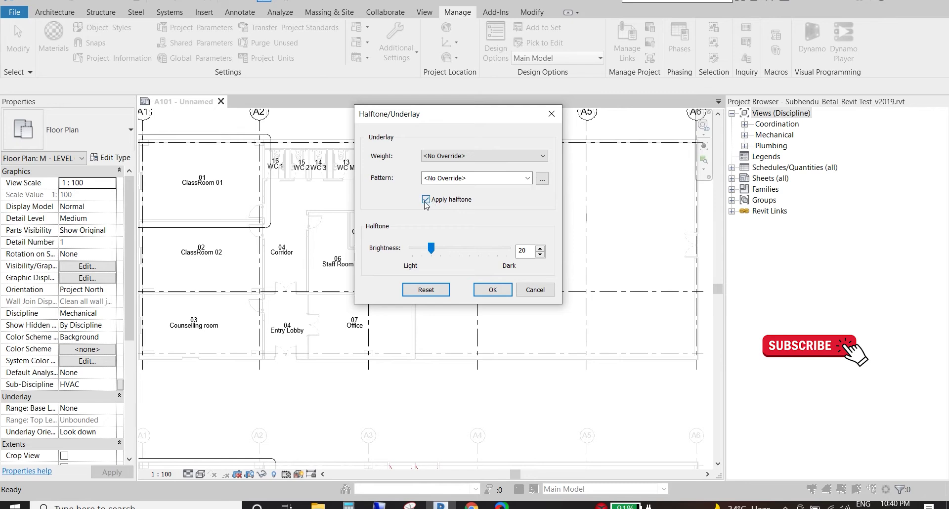
left_click(428, 202)
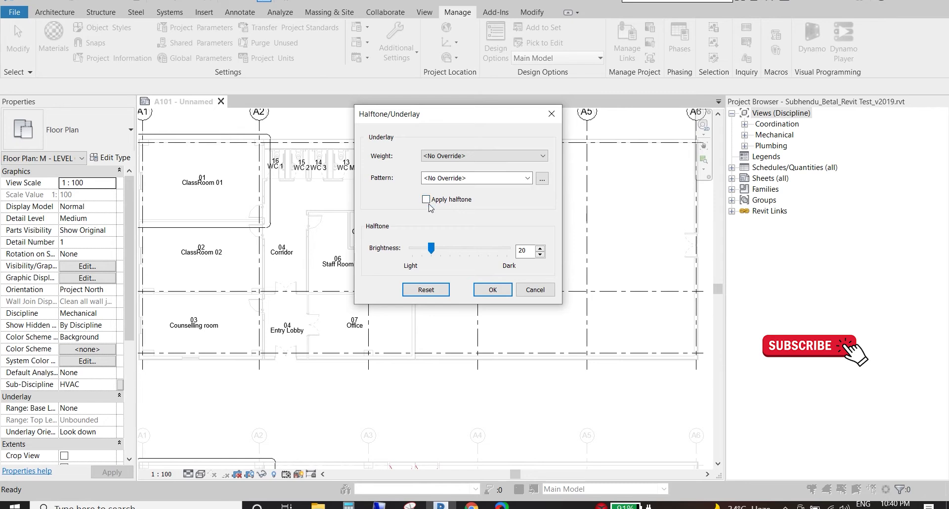
left_click(493, 290)
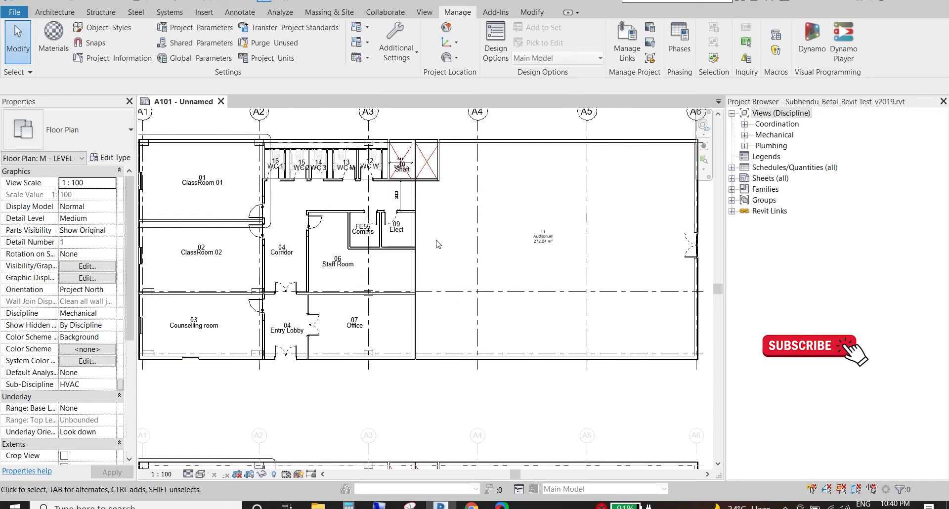
left_click(397, 52)
Step: Keep underlay Weight and Pattern at <No Override> and re-check Apply halftone for underlays
left_click(429, 256)
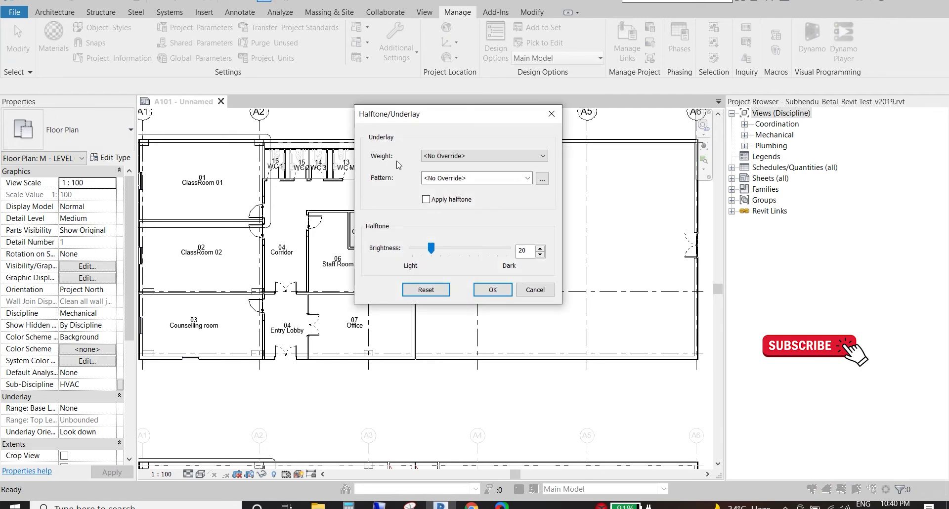
left_click(463, 156)
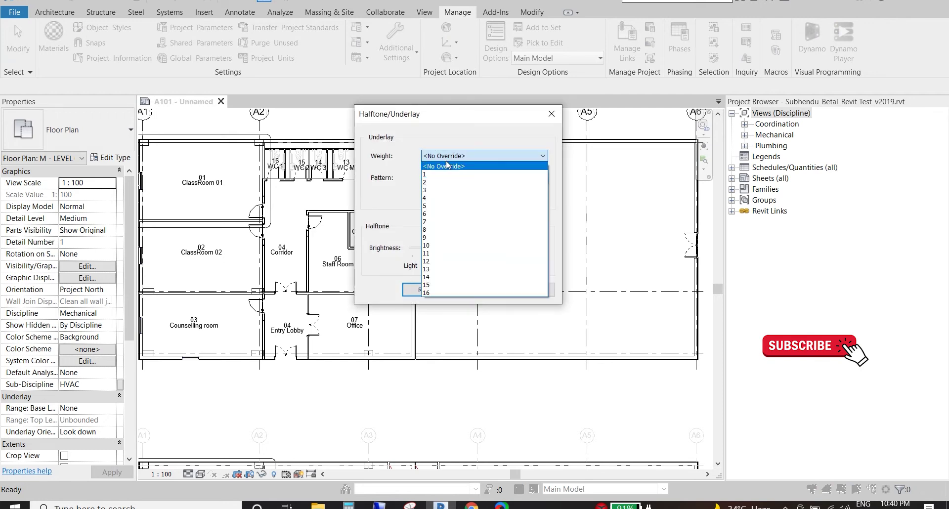
left_click(451, 156)
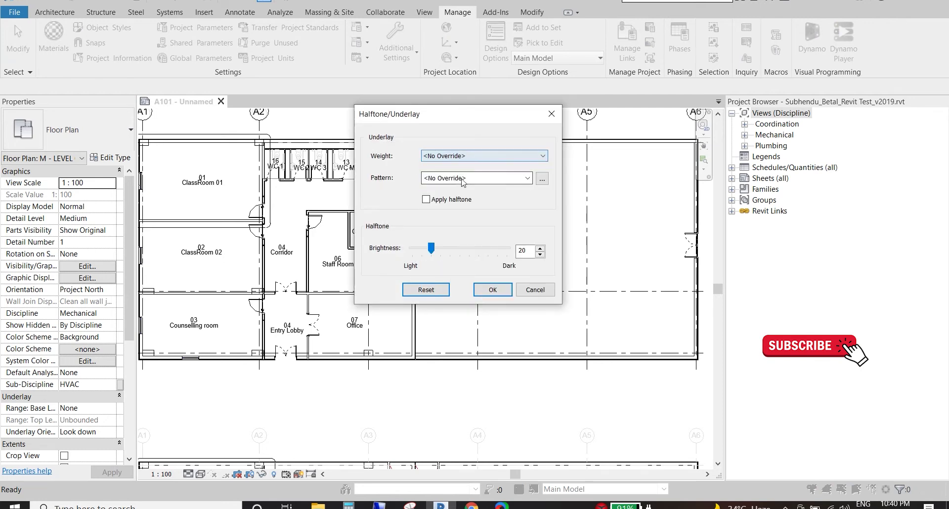
left_click(526, 178)
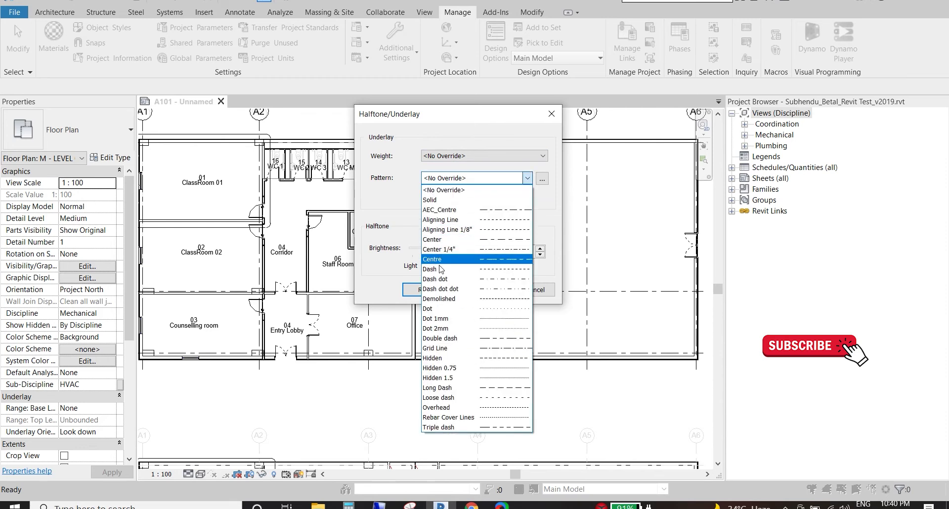
left_click(527, 179)
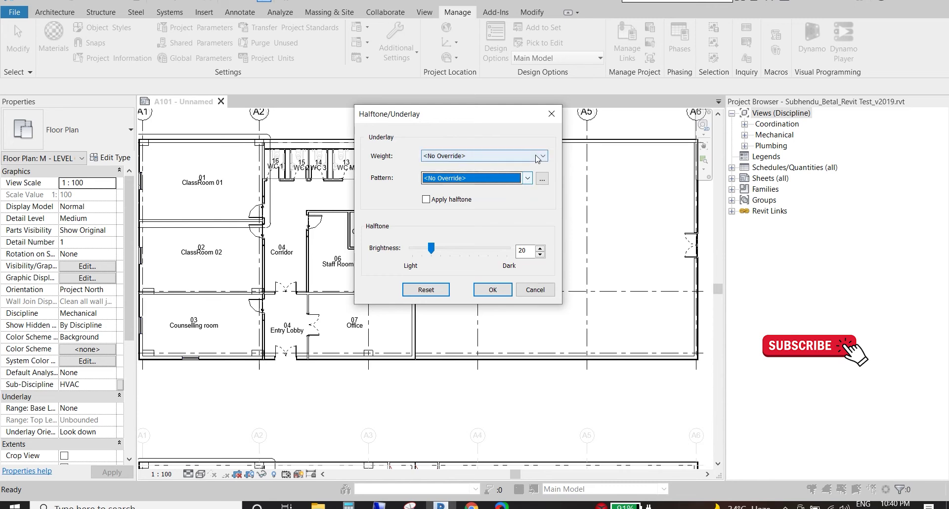
left_click(526, 179)
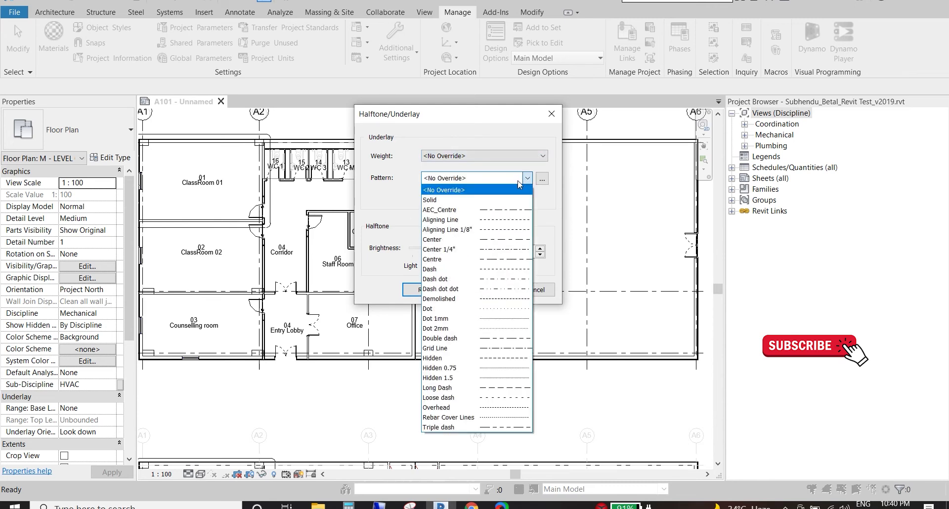
left_click(526, 182)
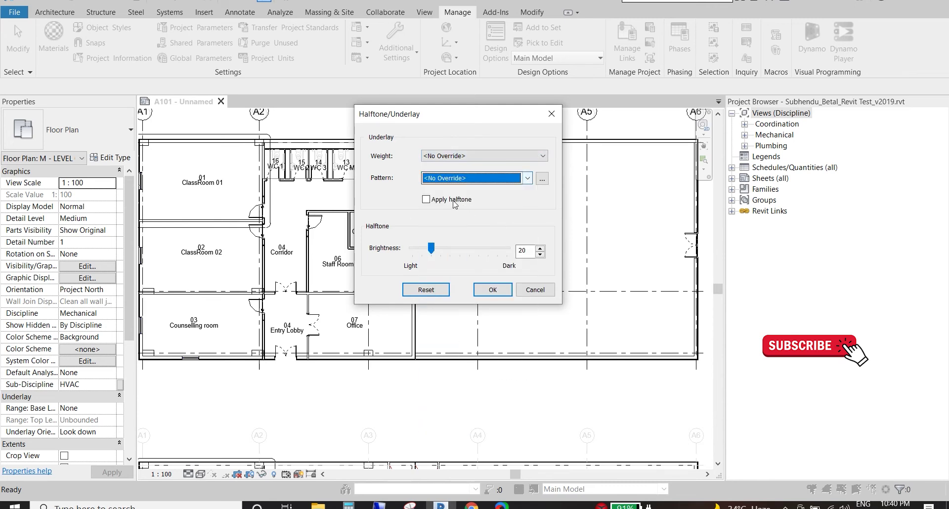
left_click(425, 202)
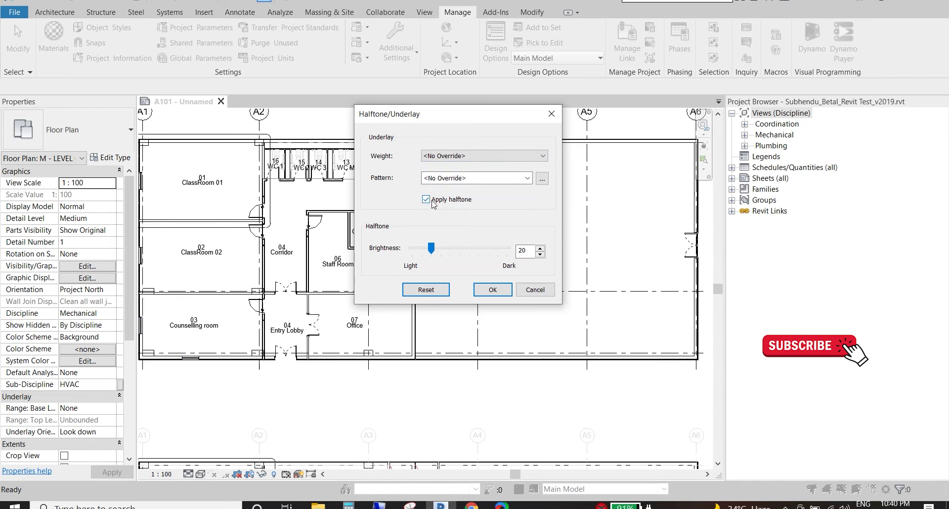
left_click(496, 293)
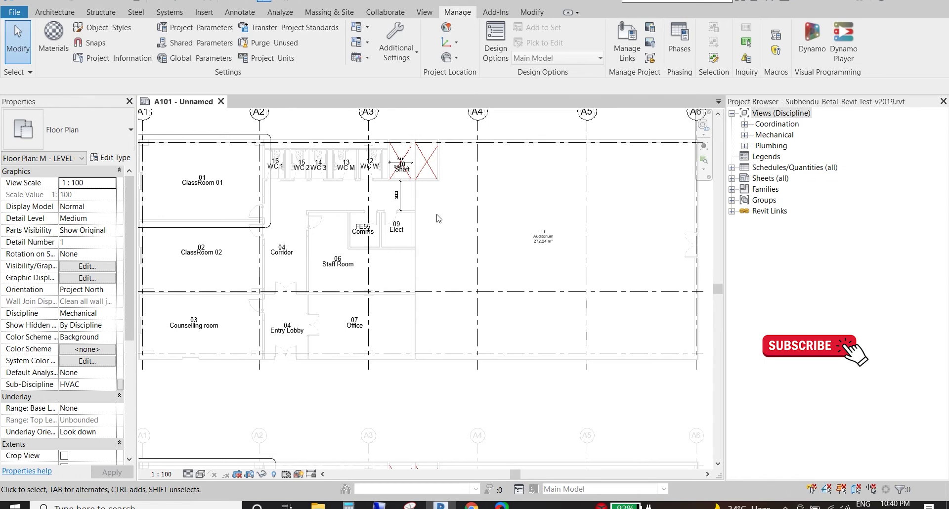
key("v")
key("g")
left_click(596, 68)
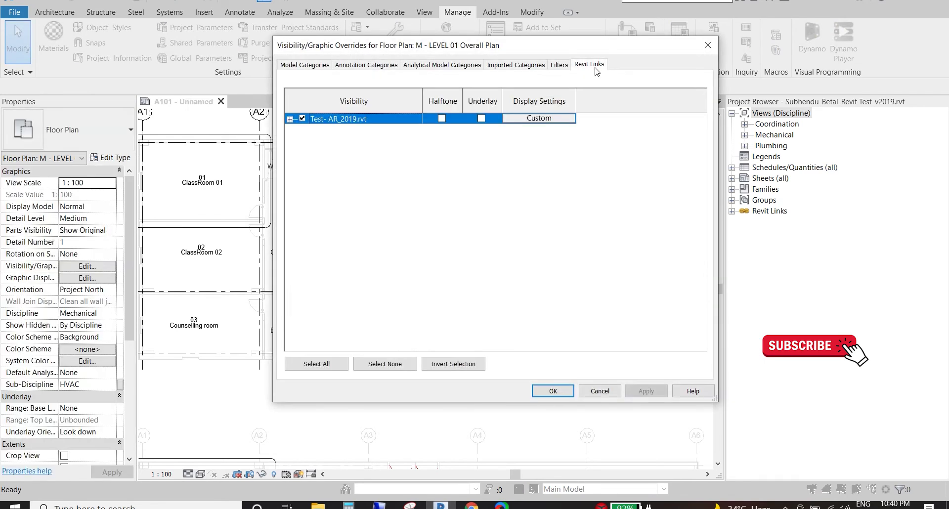
left_click(442, 119)
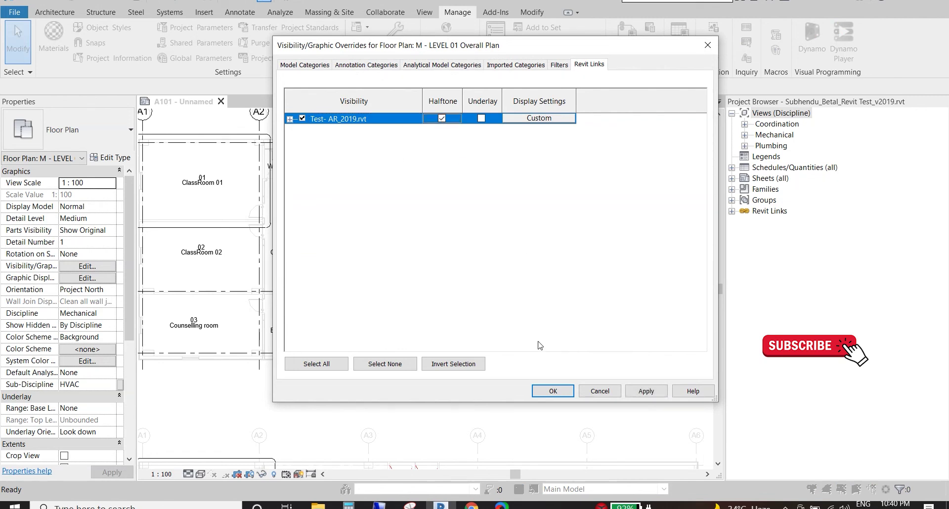
left_click(553, 391)
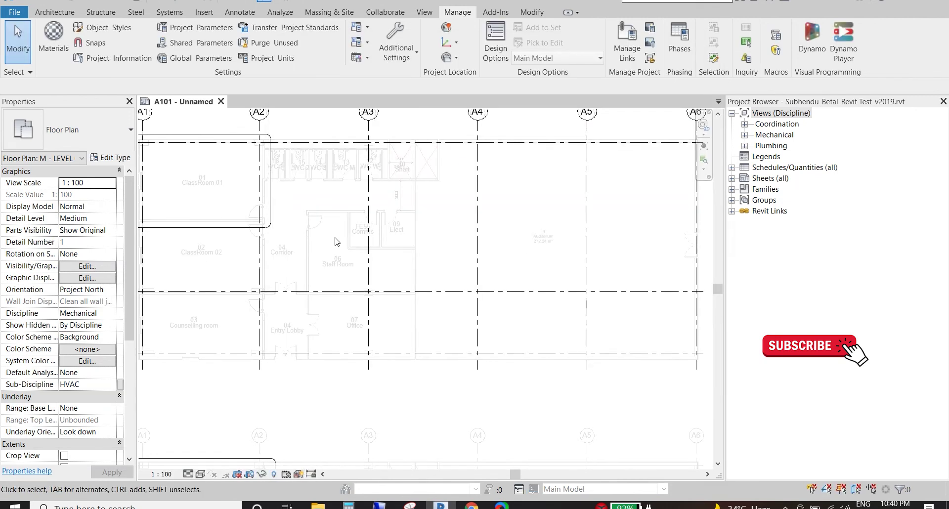
scroll(338, 235, "up", 4)
scroll(338, 233, "down", 4)
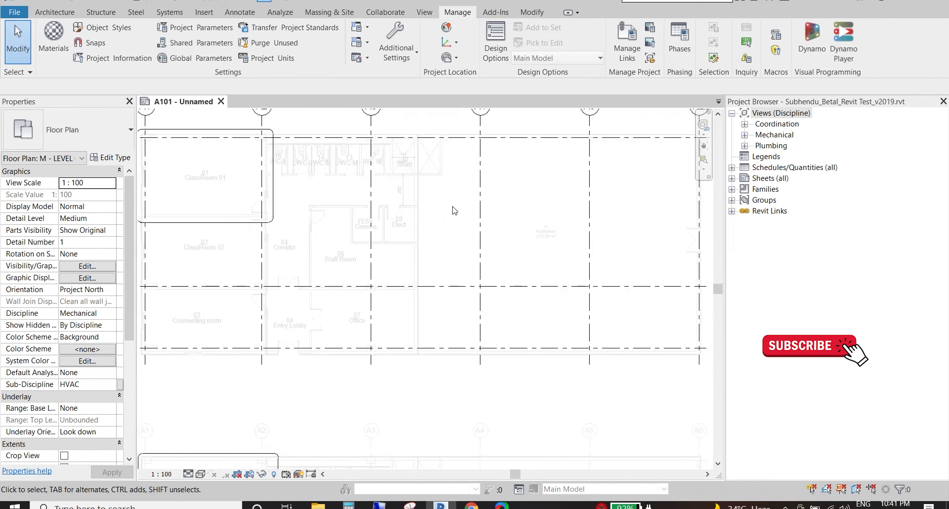
key("v")
key("g")
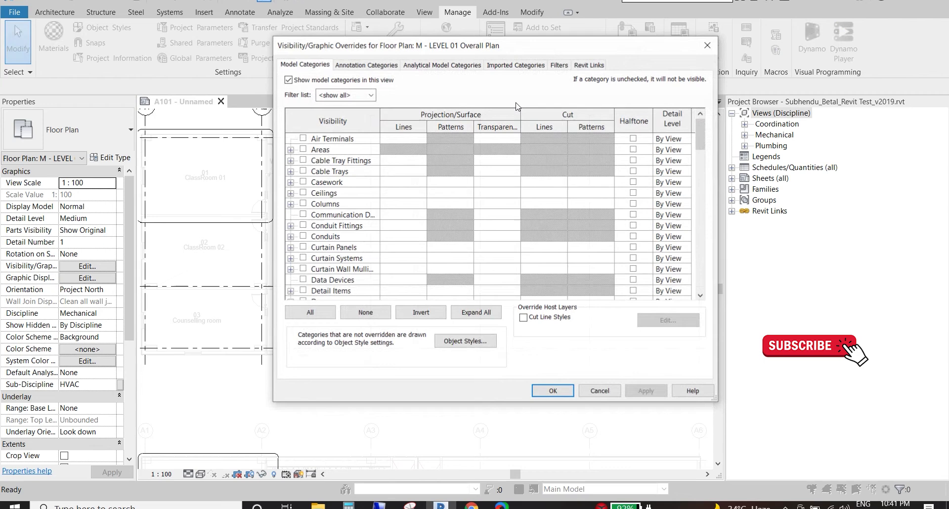
left_click(589, 65)
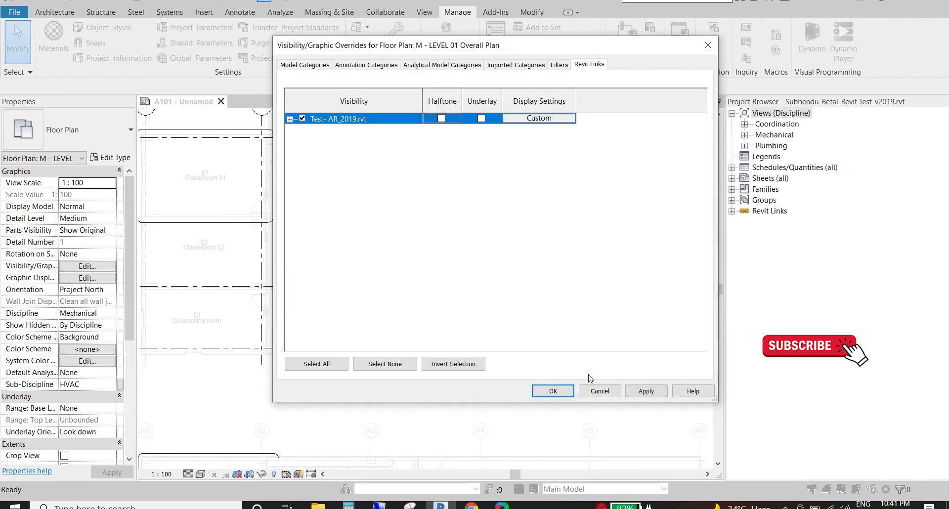
left_click(553, 391)
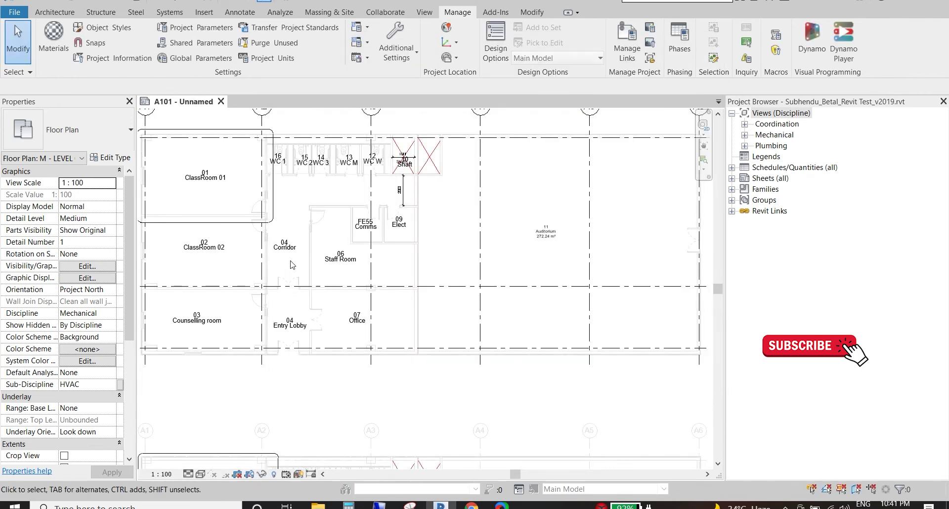
Step: Deactivate the plan viewport and zoom out to see all of sheet A101
scroll(456, 203, "down", 3)
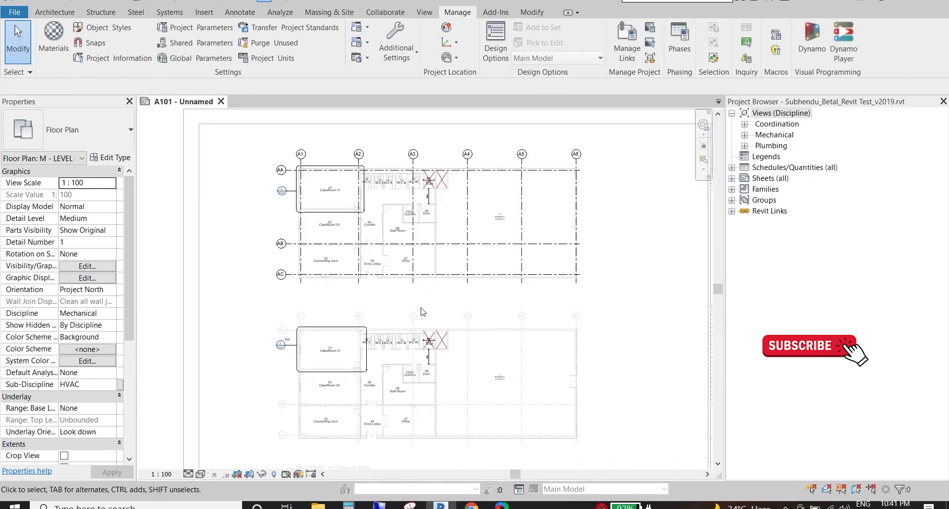
double_click(168, 187)
scroll(460, 246, "down", 2)
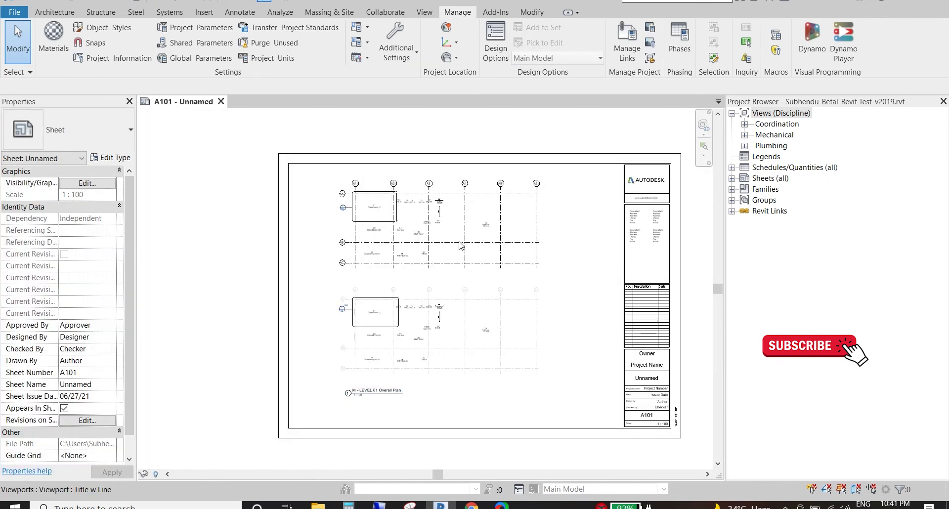
scroll(572, 211, "up", 1)
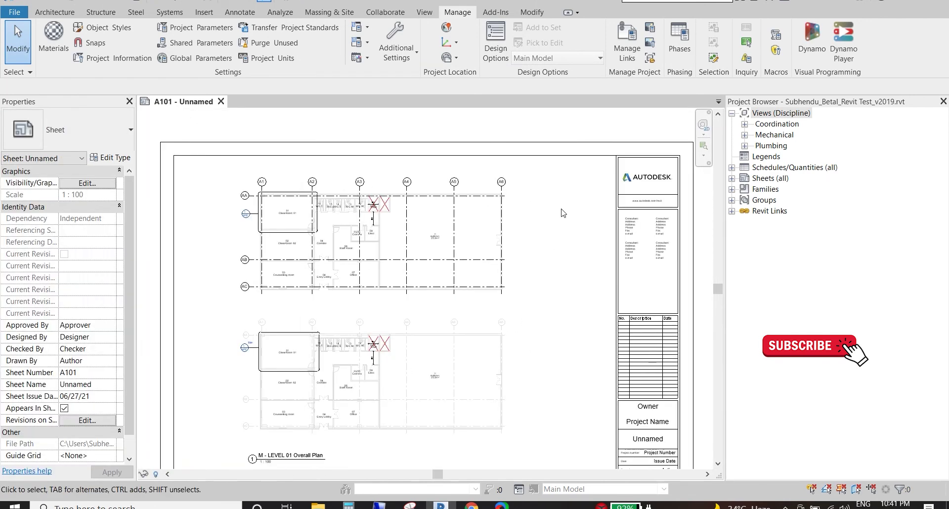